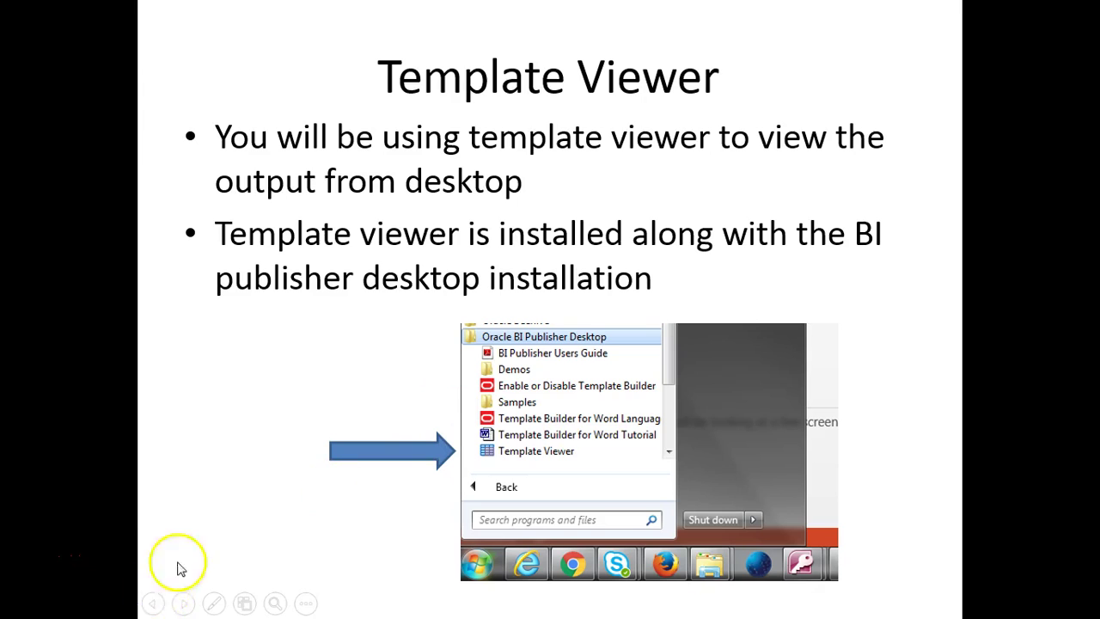
Step: Launch Template Viewer from a Start-menu search for 'temp'
key(super)
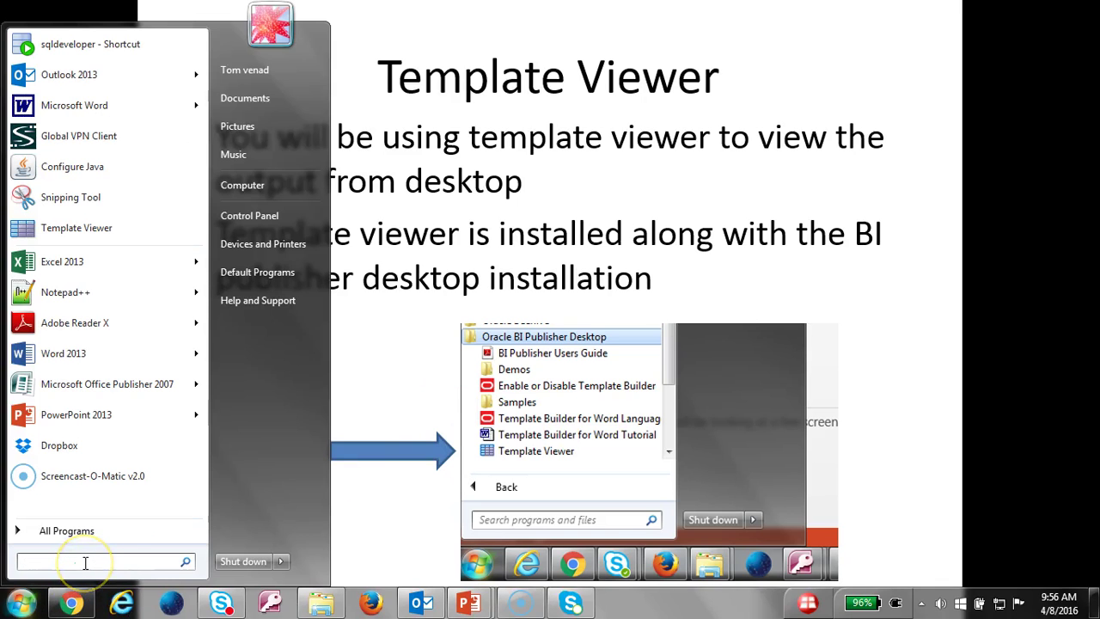
text(temp)
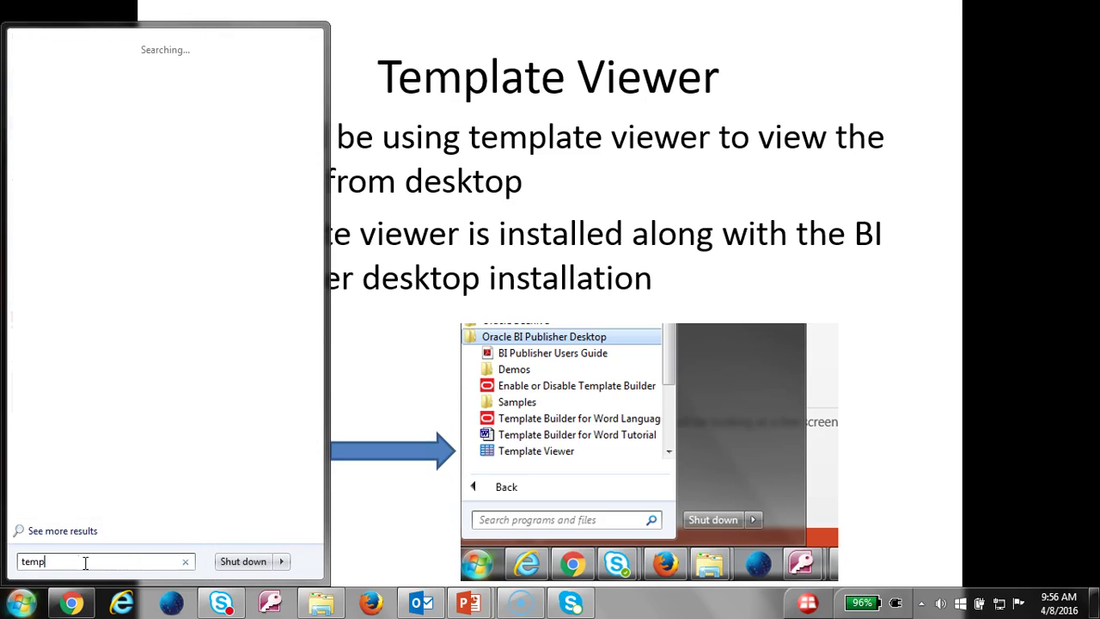
click(104, 26)
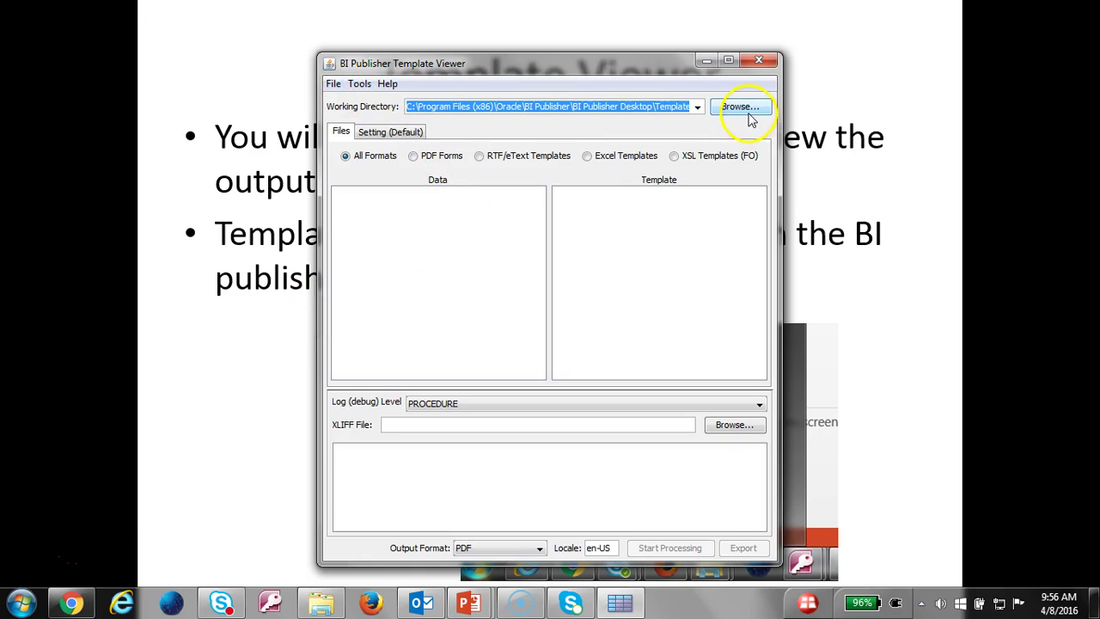
Step: Set the Working Directory to the bip-008-205 folder path and load its files
text(XDO_?TOT_SAL?)
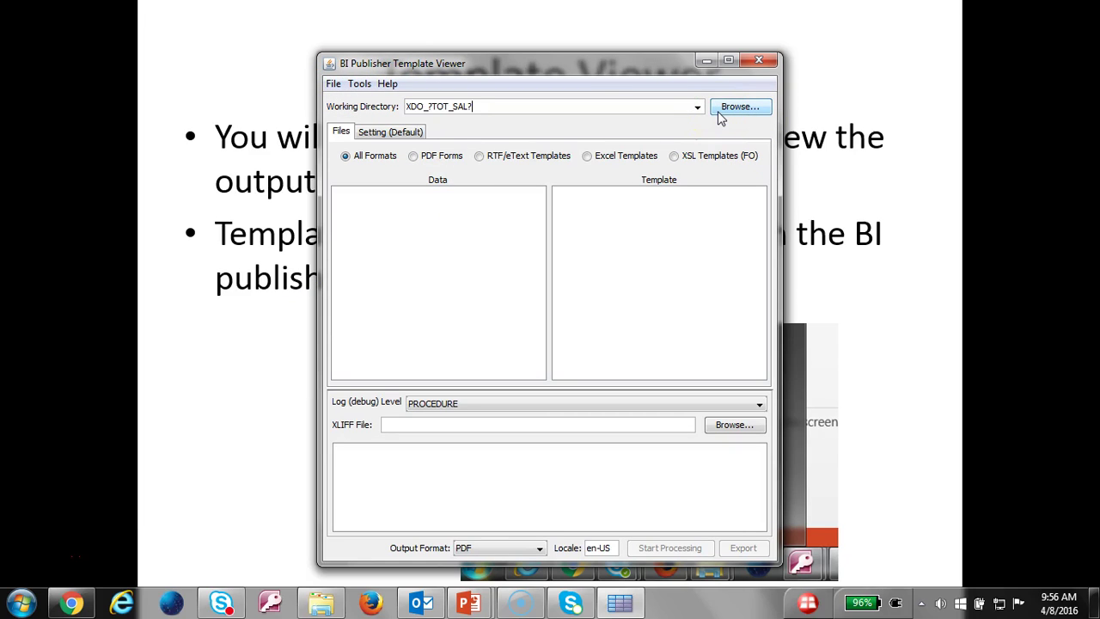
key(ctrl+a)
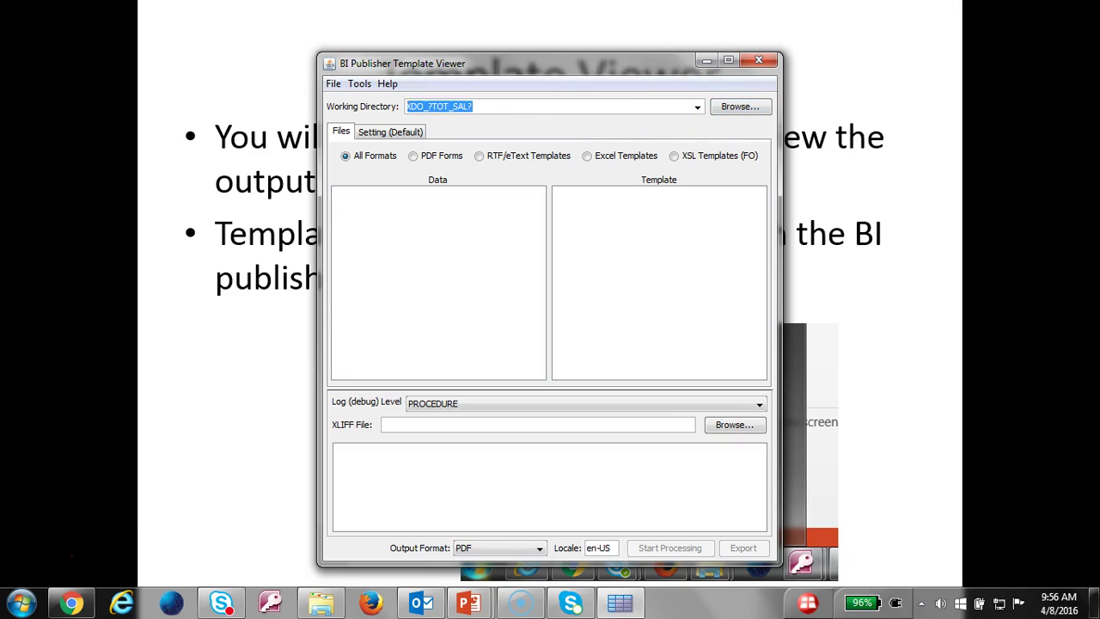
click(749, 109)
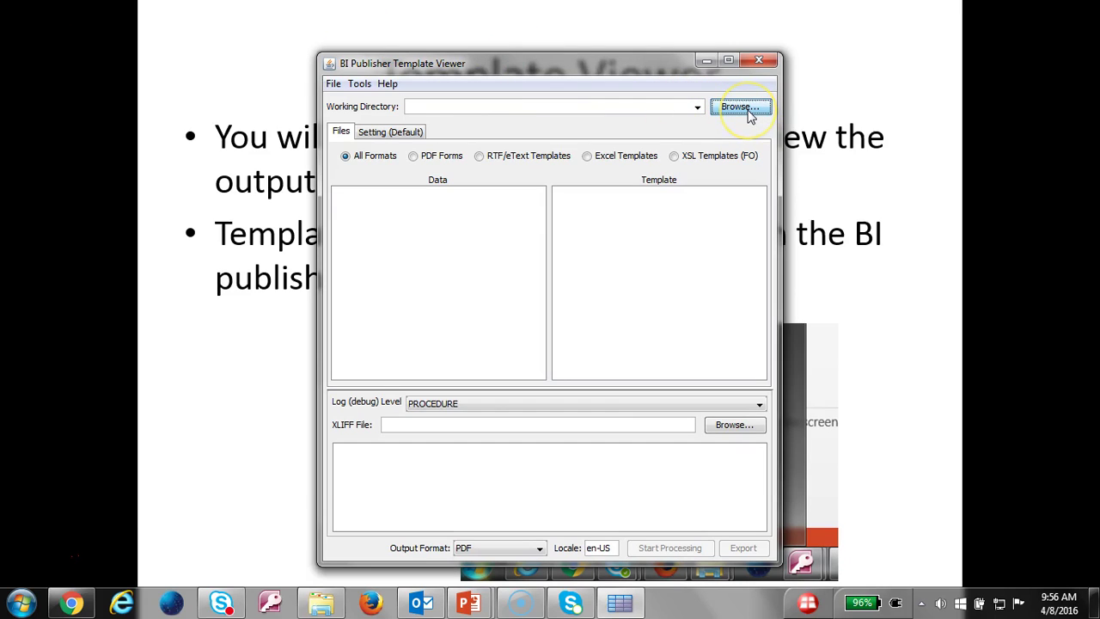
key(Escape)
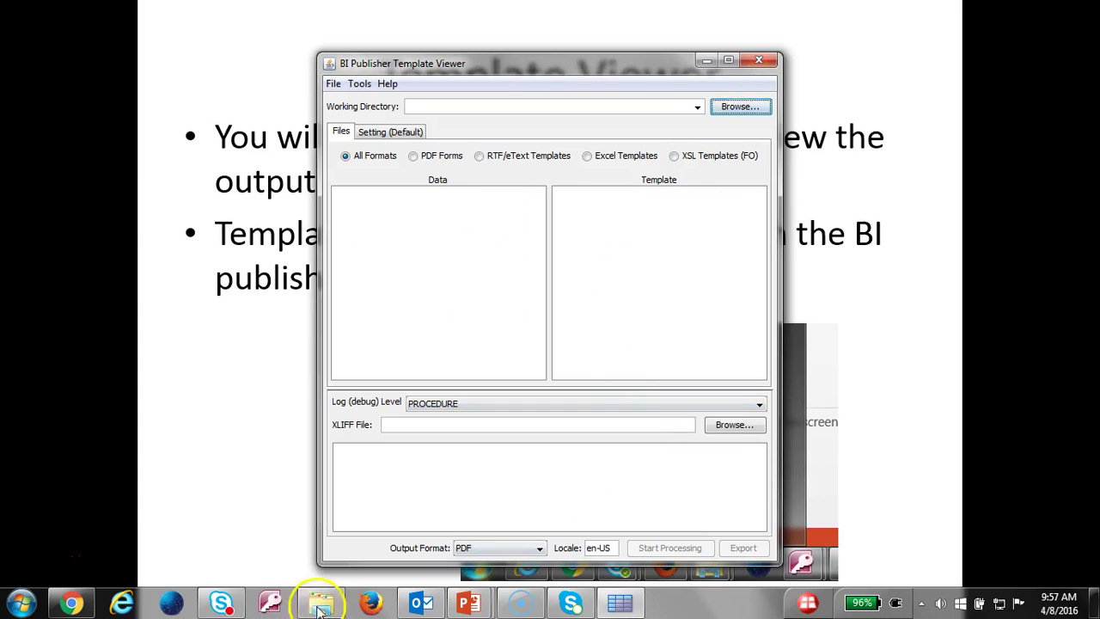
mouse_move(332, 606)
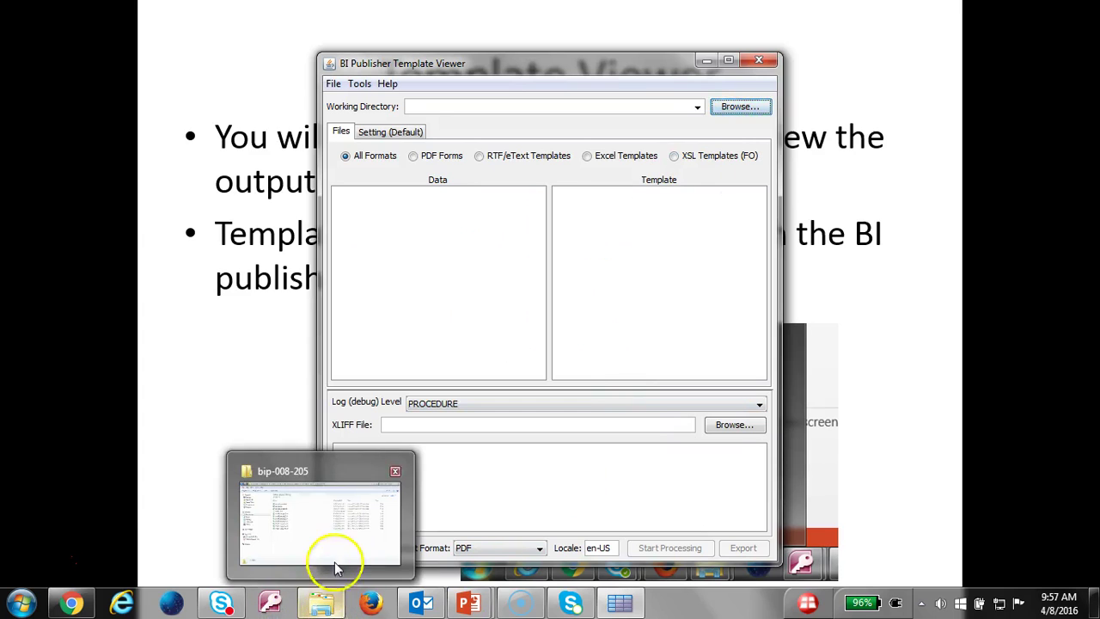
click(335, 568)
click(619, 31)
key(alt+Tab)
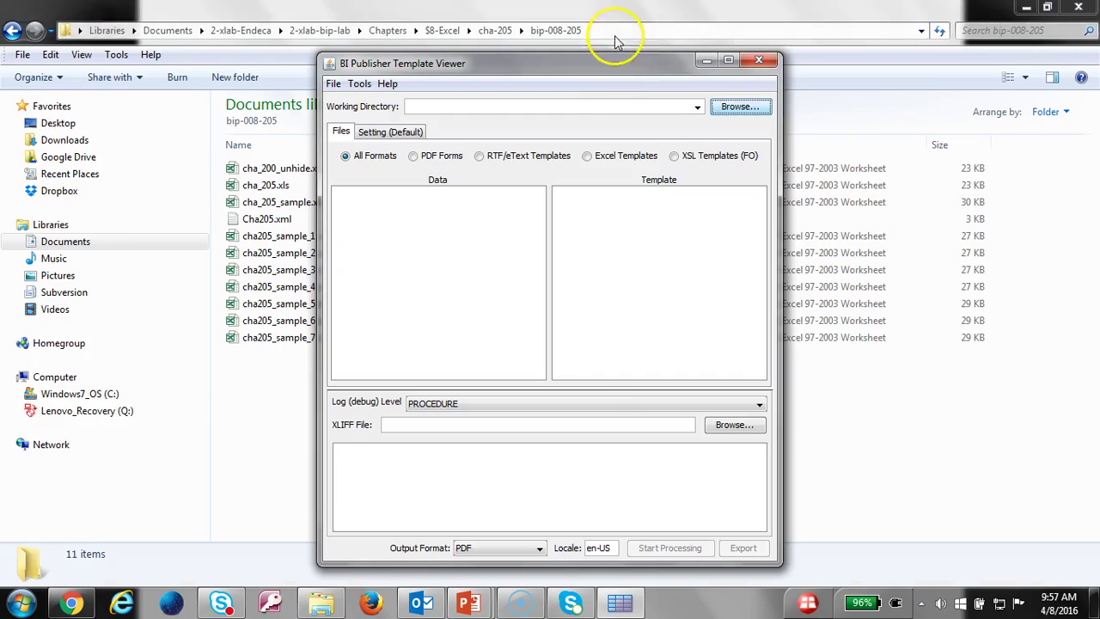
click(626, 105)
key(ctrl+v)
key(Return)
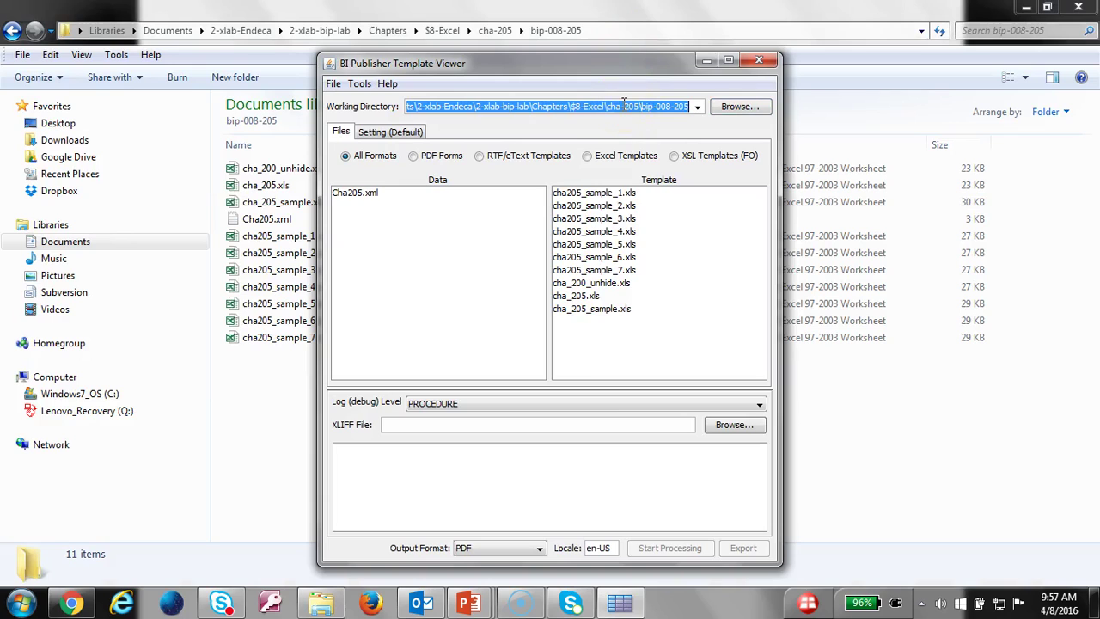
Step: Select Cha205.xml as data, list only Excel templates, and minimize the folder window
click(385, 196)
click(595, 162)
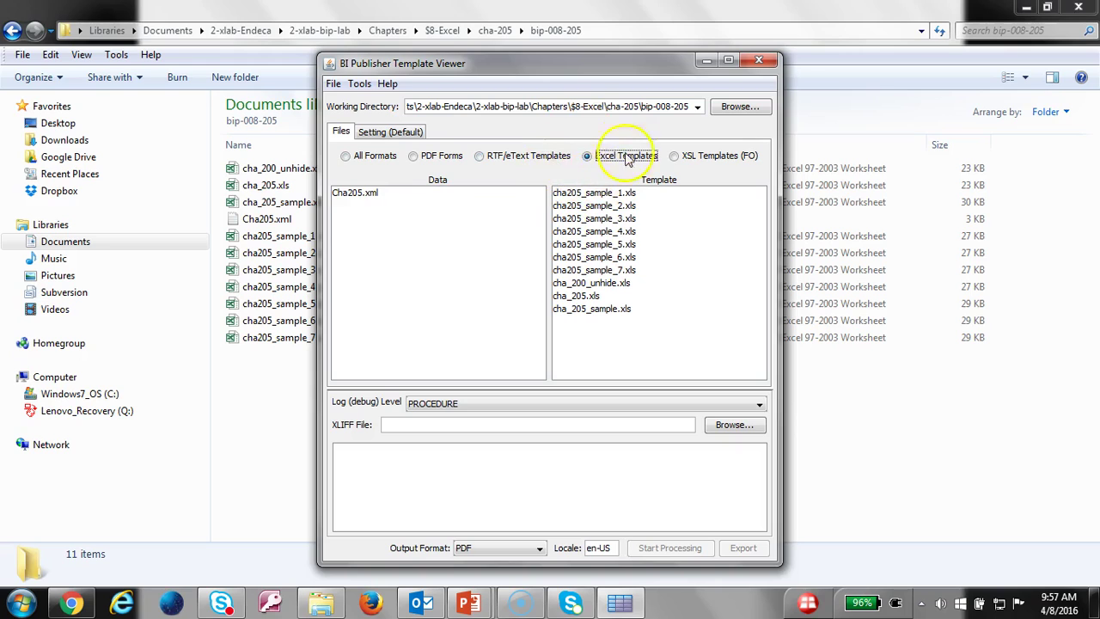
click(995, 10)
click(1023, 8)
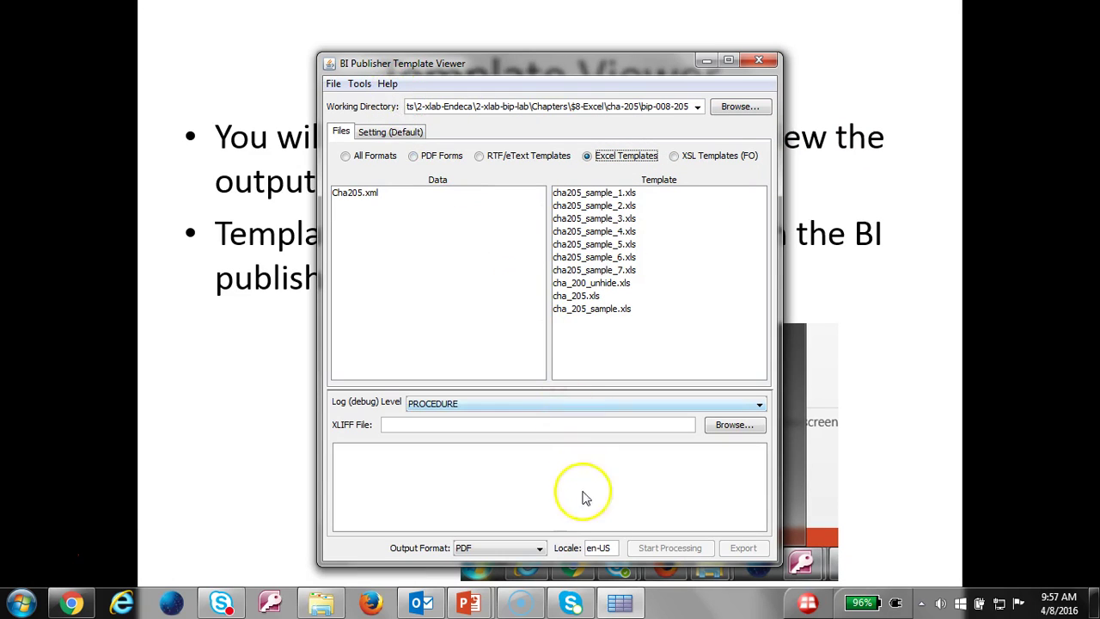
Step: Advance the slideshow past the Template Viewer usage and Step 1 slides to Step2
click(237, 391)
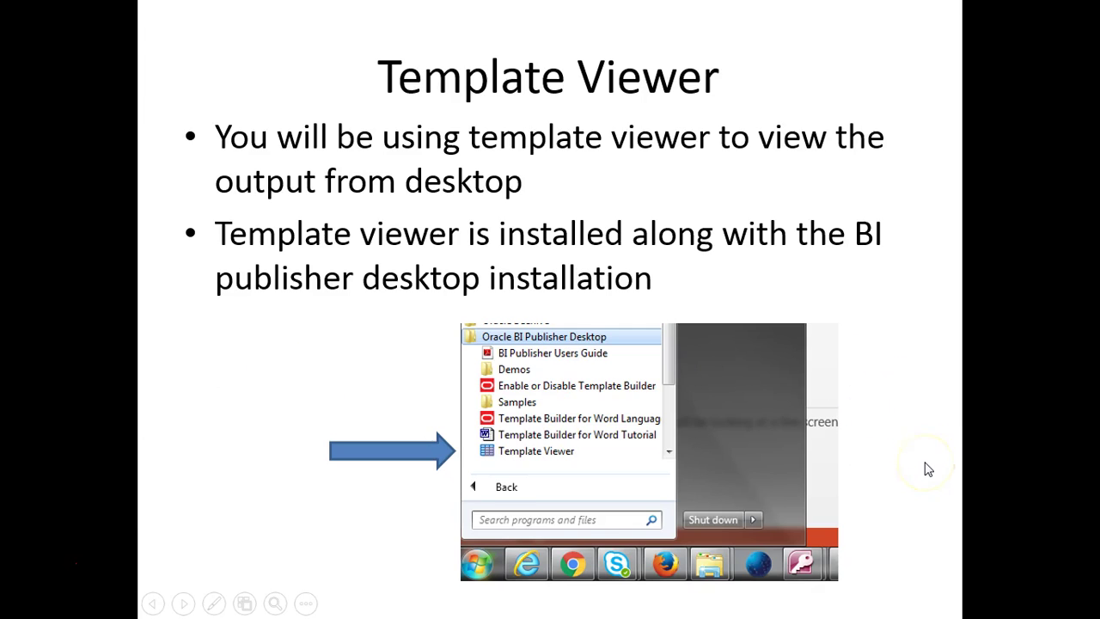
click(926, 469)
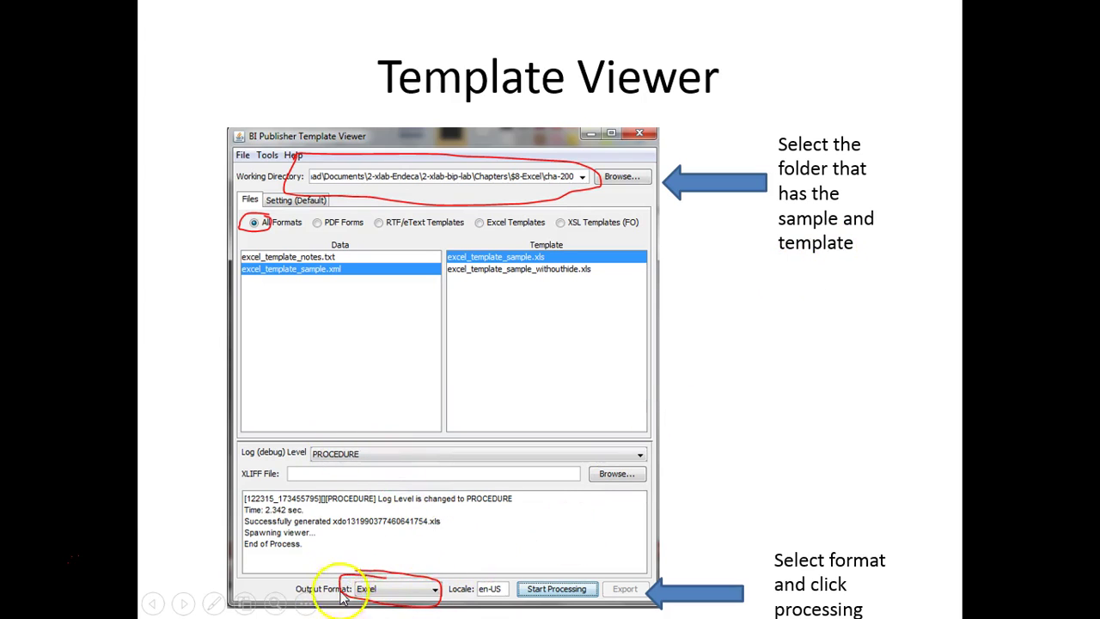
click(739, 557)
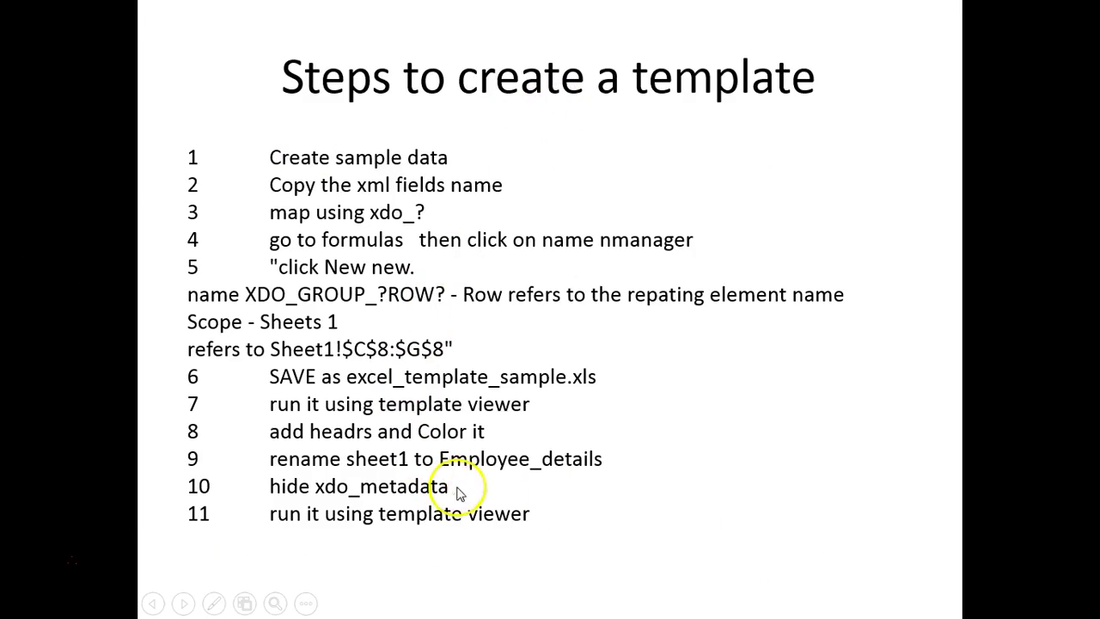
click(580, 515)
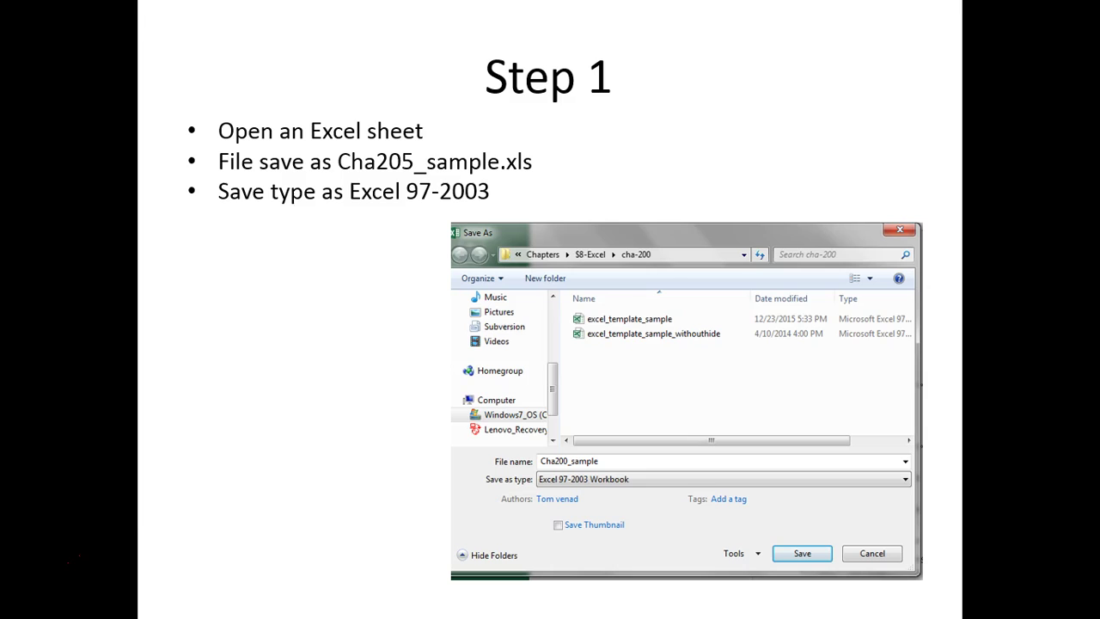
click(416, 499)
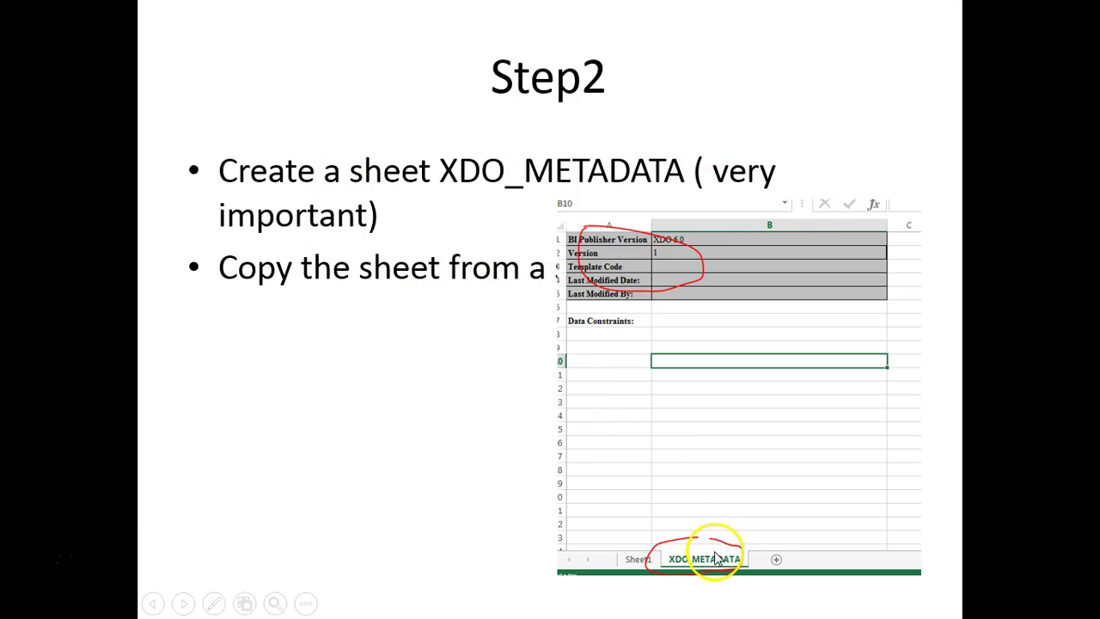
key(alt+Tab)
key(alt+Tab)
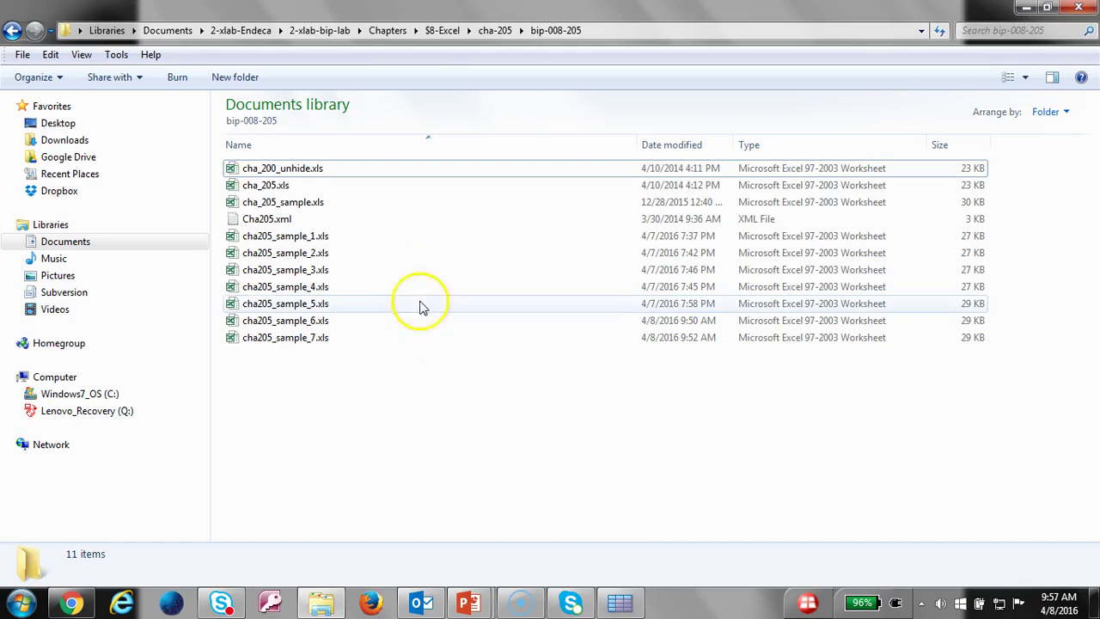
Step: Open cha205_sample_1.xls, view its XDO_METADATA sheet, then return to EMPLOYEE_DETAILS
click(310, 240)
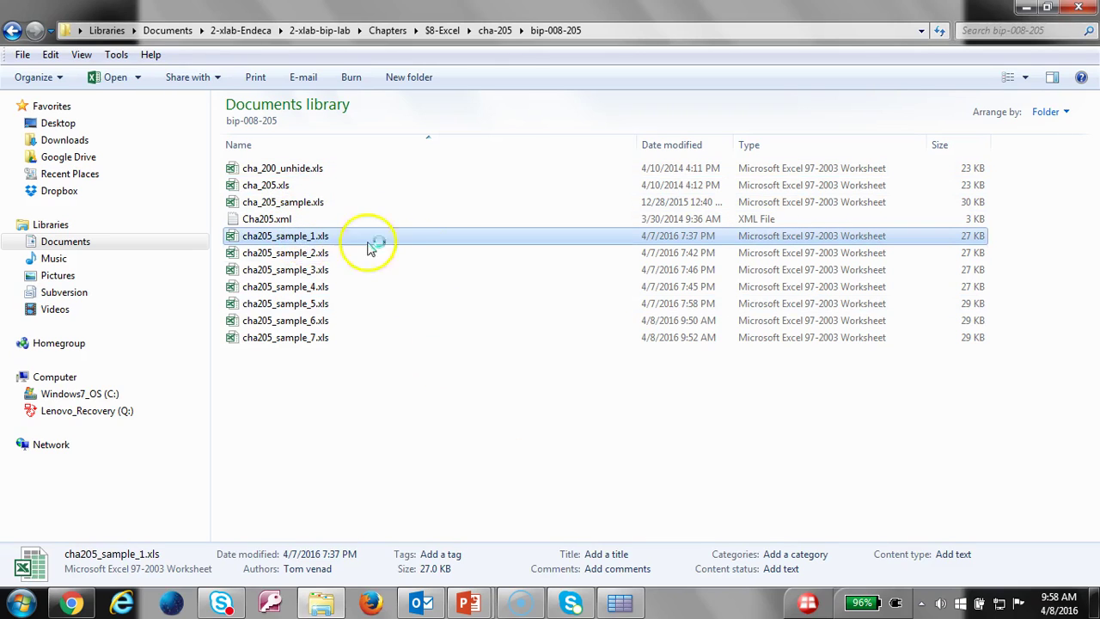
double_click(368, 241)
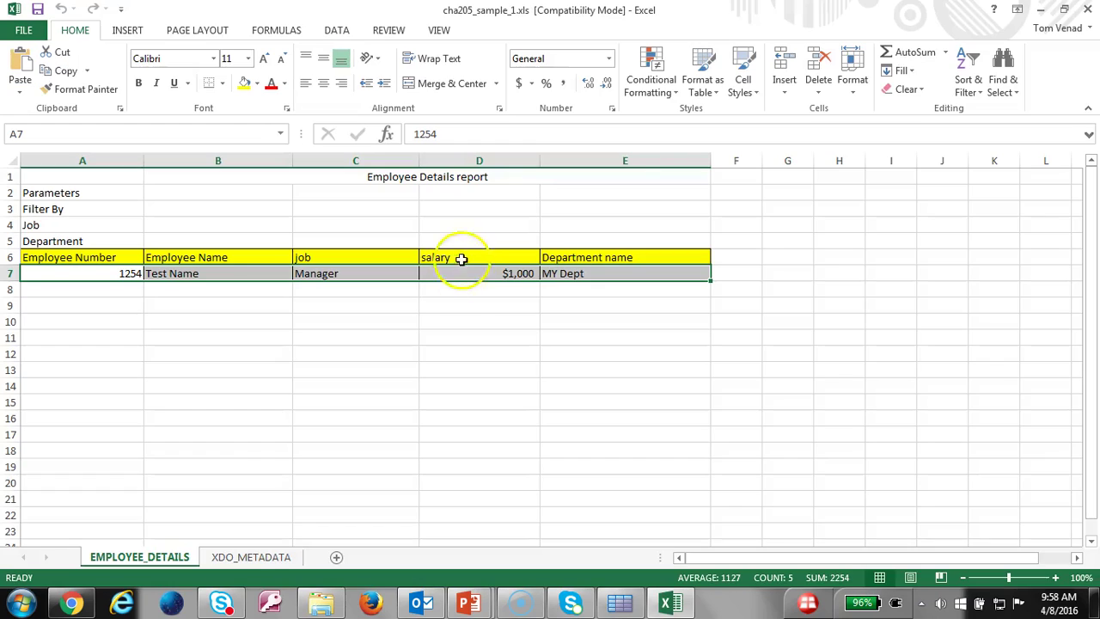
click(265, 557)
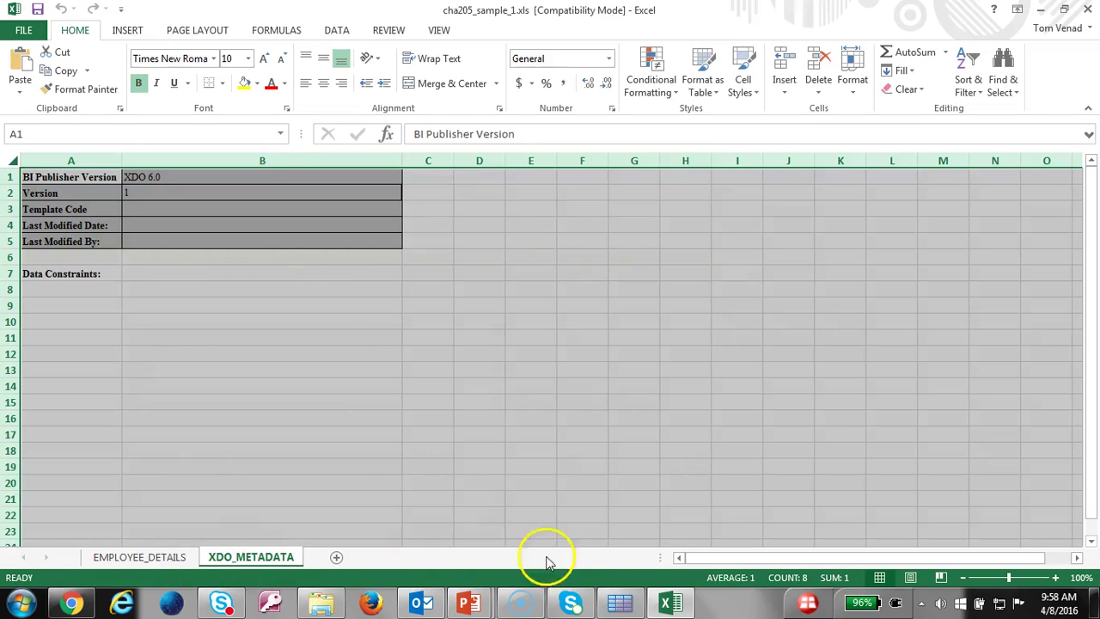
click(356, 478)
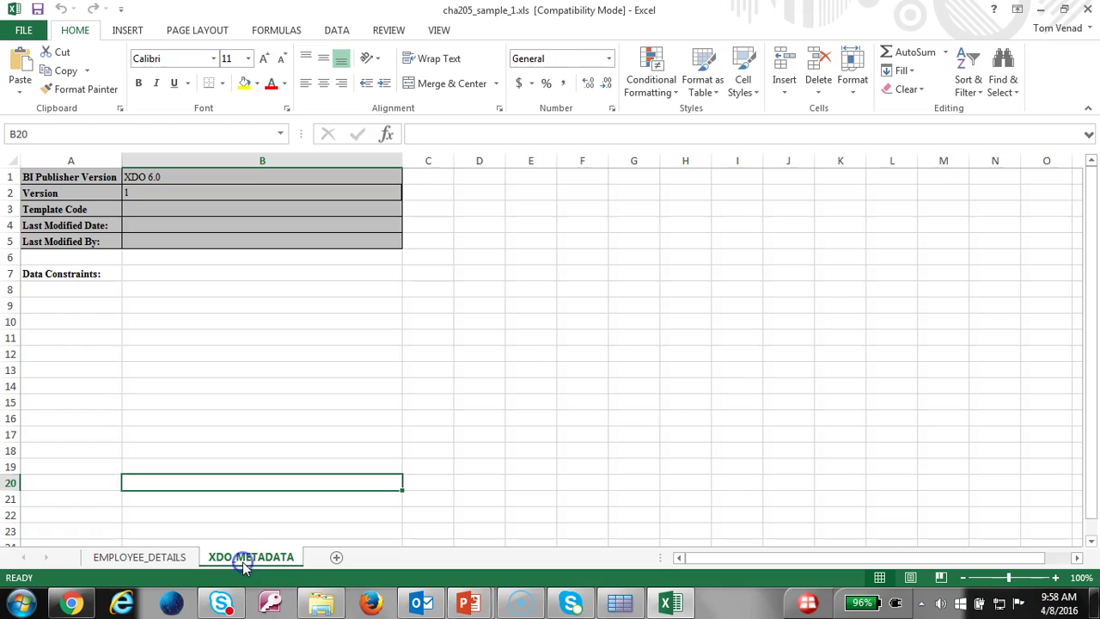
click(144, 558)
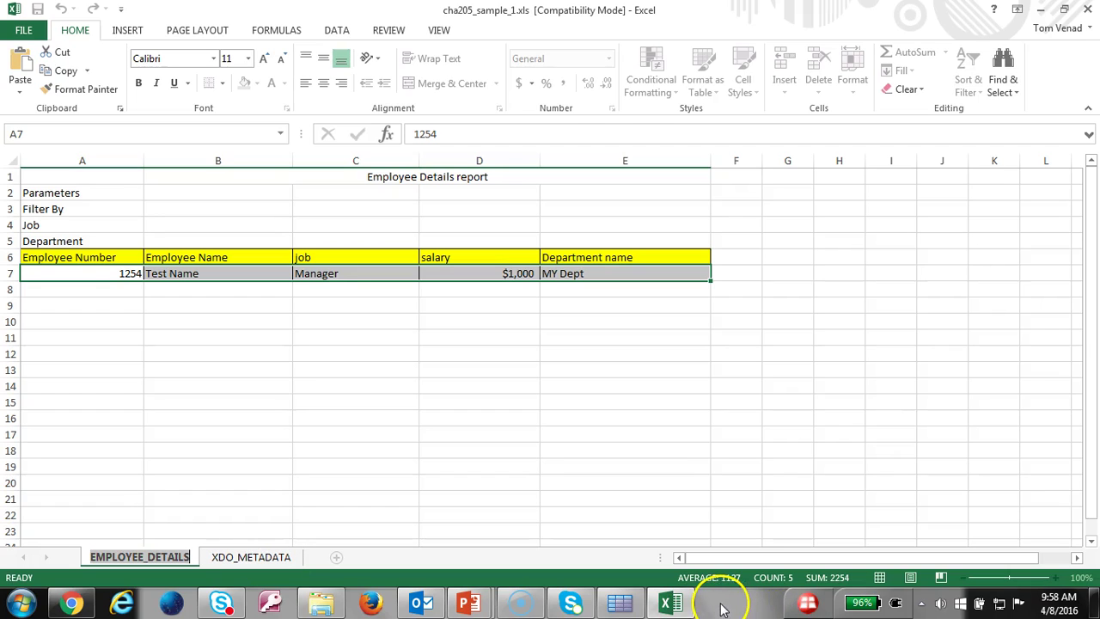
Step: Resume the PowerPoint slide show on the Step2 slide
mouse_move(621, 601)
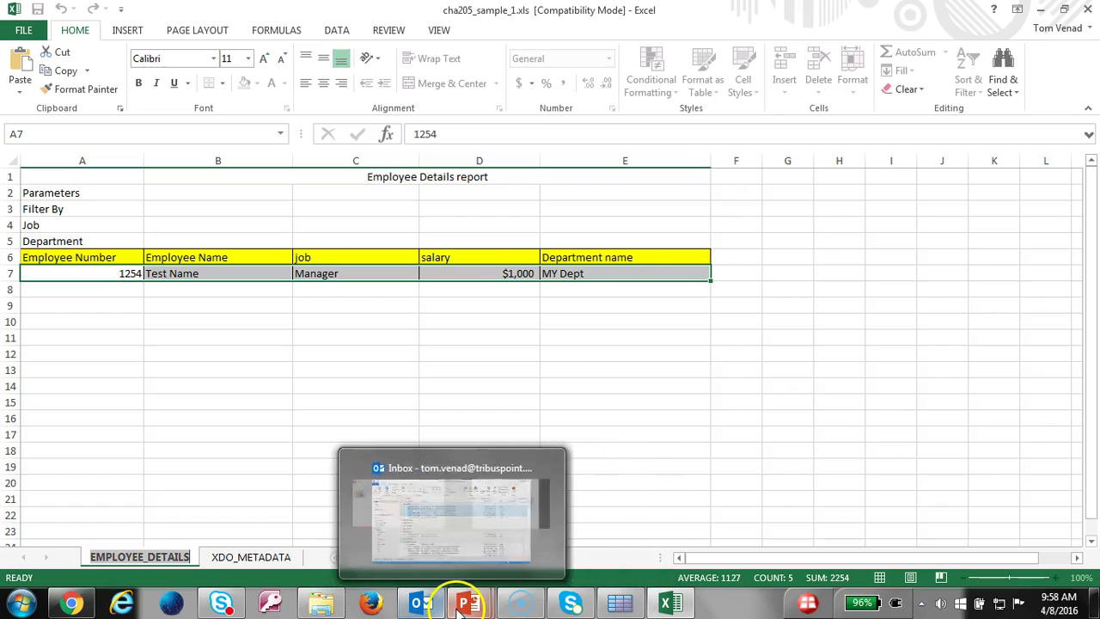
mouse_move(469, 601)
click(542, 547)
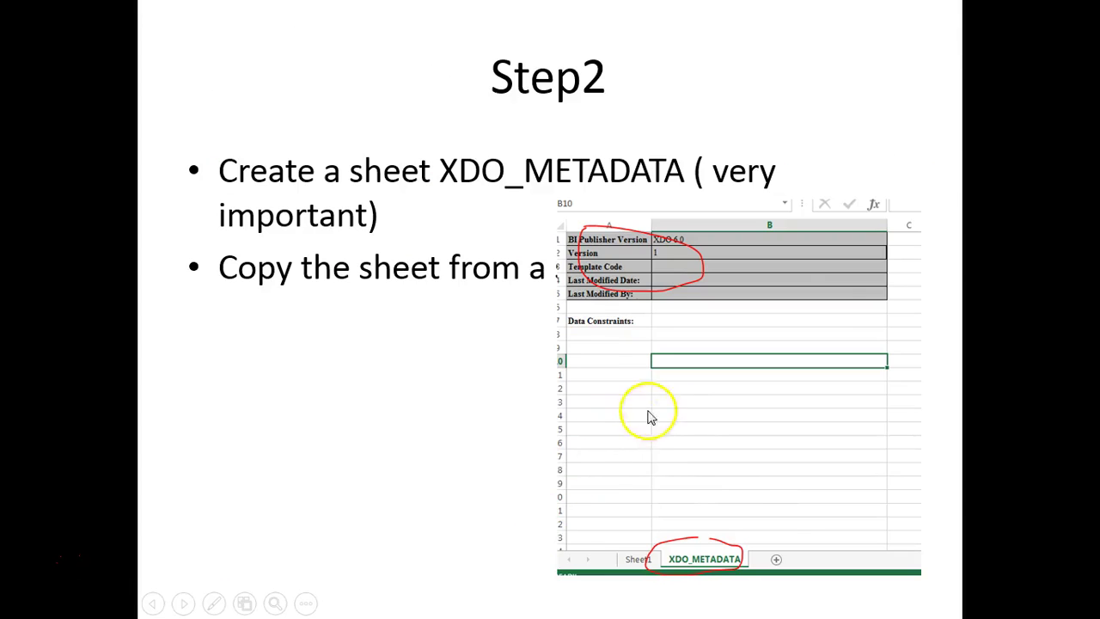
Step: Advance through the XML example, Building the Result table and Add the Fields slides to Add the For loop
click(695, 410)
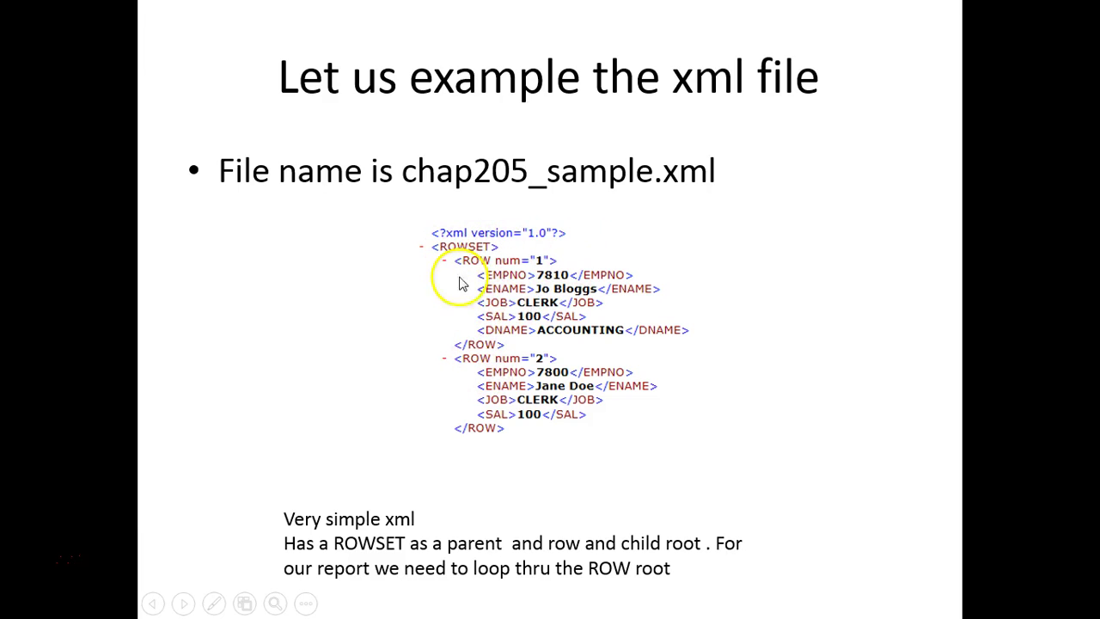
click(559, 479)
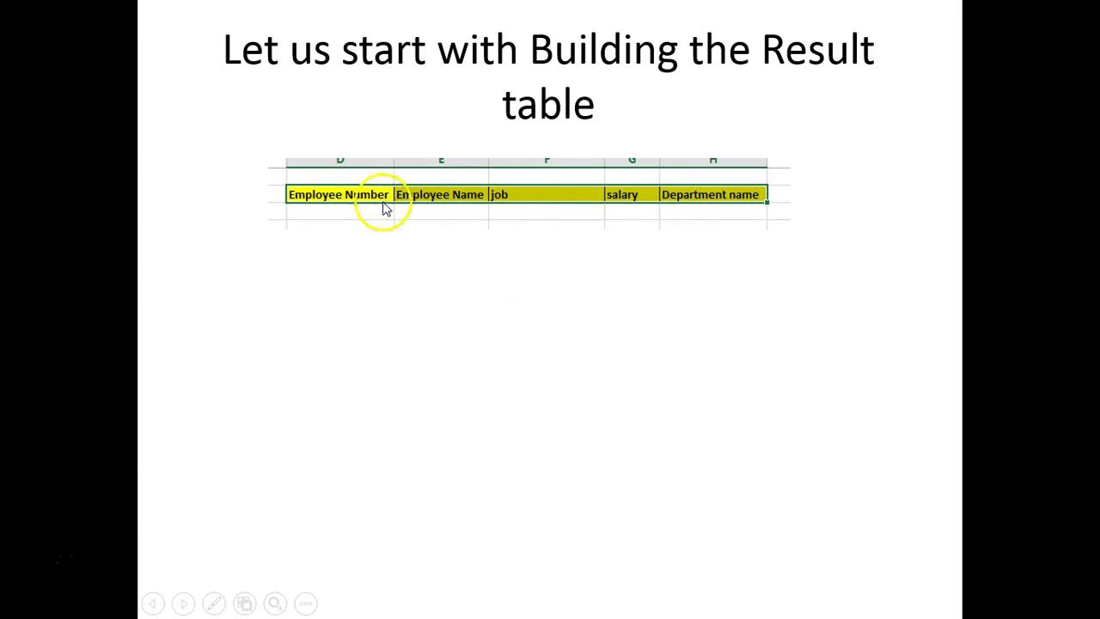
click(476, 359)
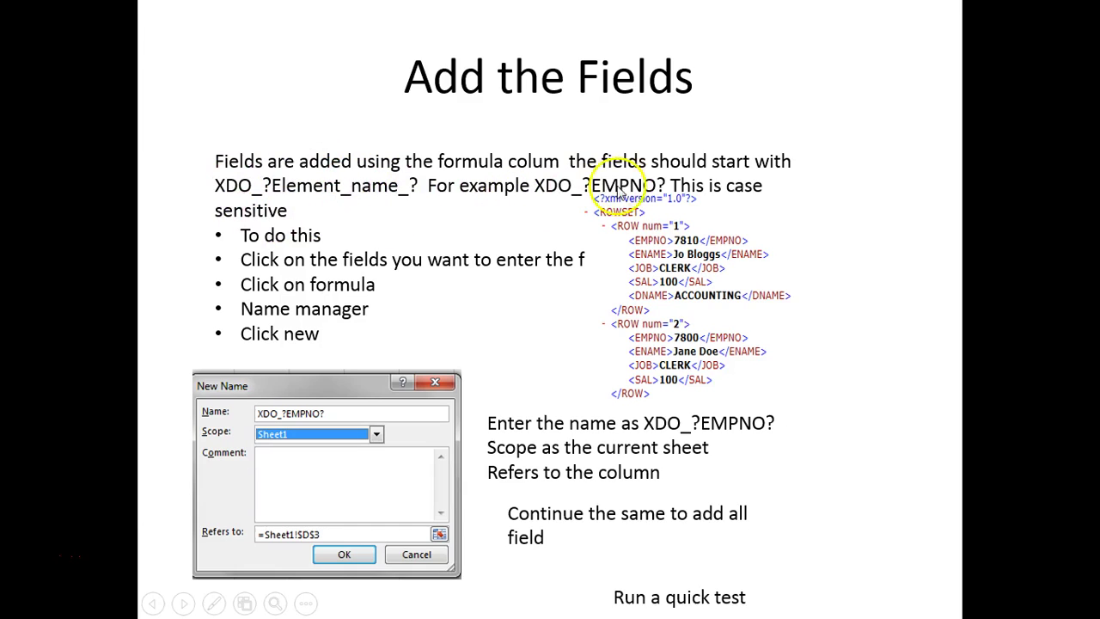
click(568, 305)
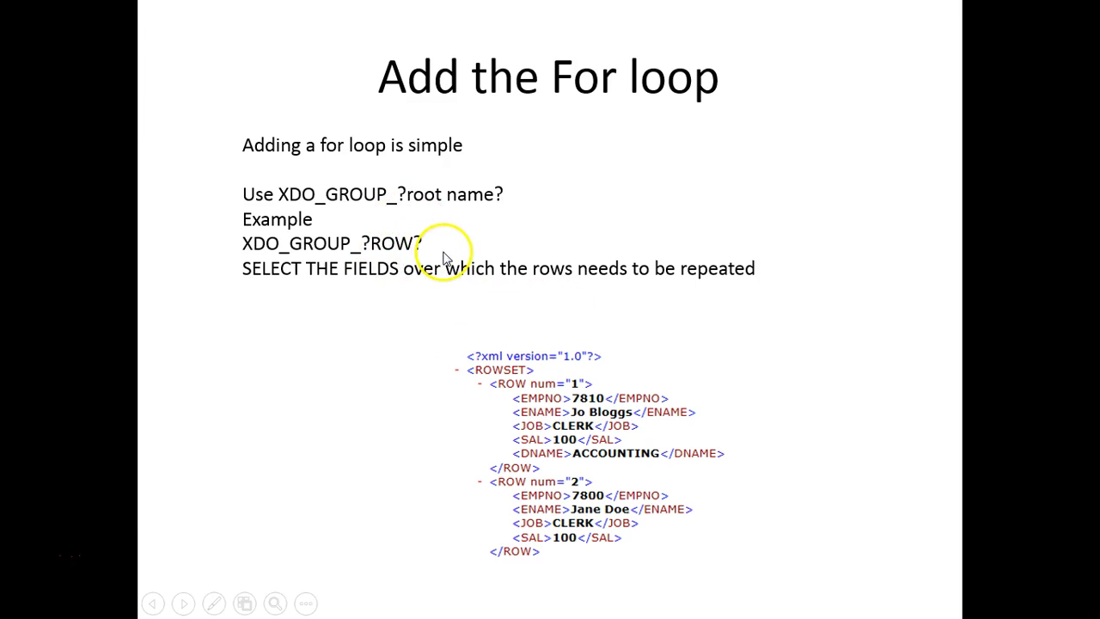
key(alt+Tab)
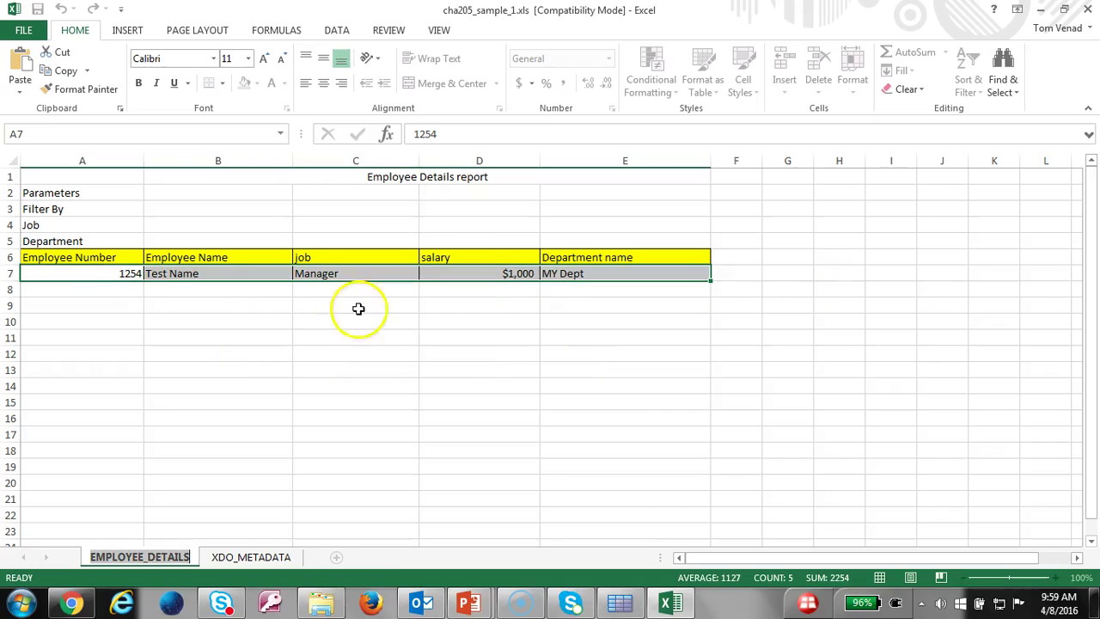
Step: Inspect the A6:E7 table in cha205_sample_1.xls and close it without saving
click(77, 271)
drag(63, 256, 620, 266)
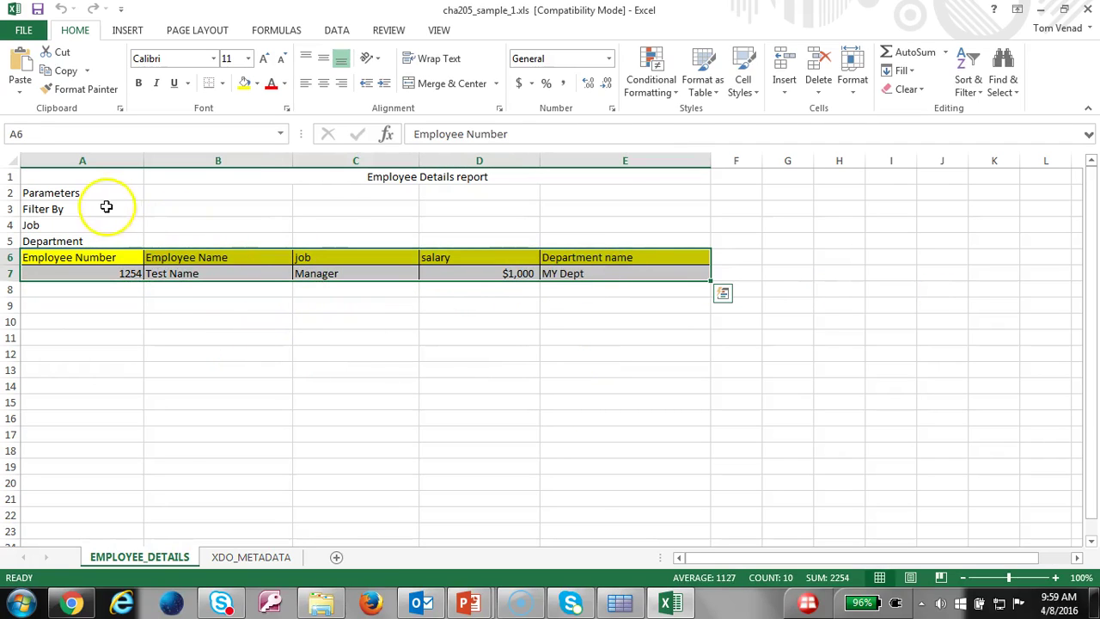
click(83, 195)
click(1089, 9)
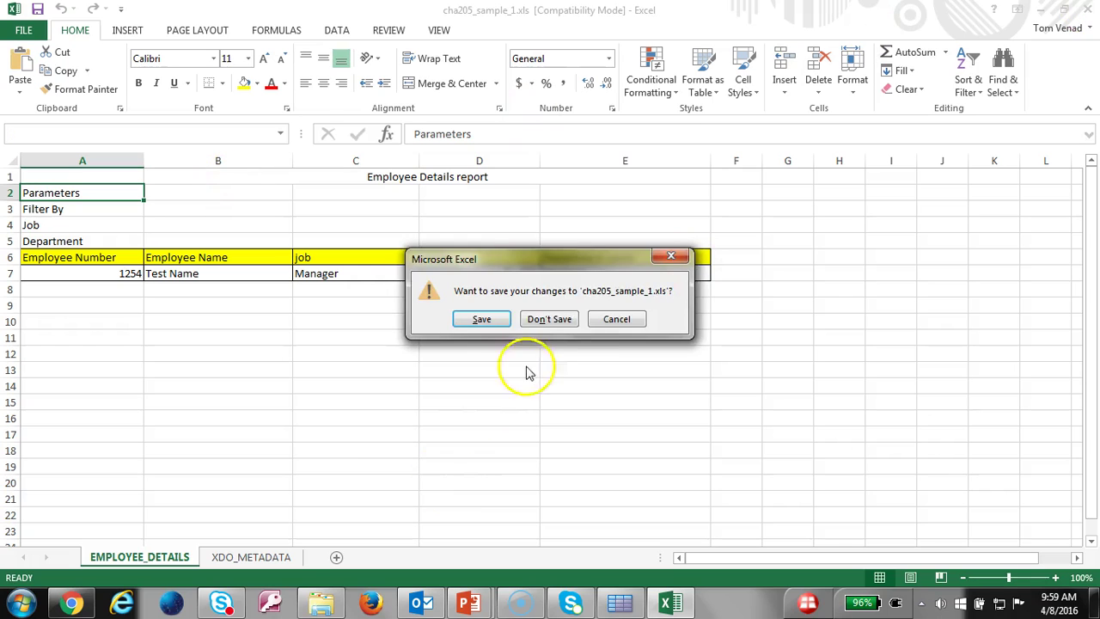
click(494, 318)
Step: In cha205_sample_2.xls, check cell A7's name and the XDO_ names in Name Manager, then close
key(alt+Tab)
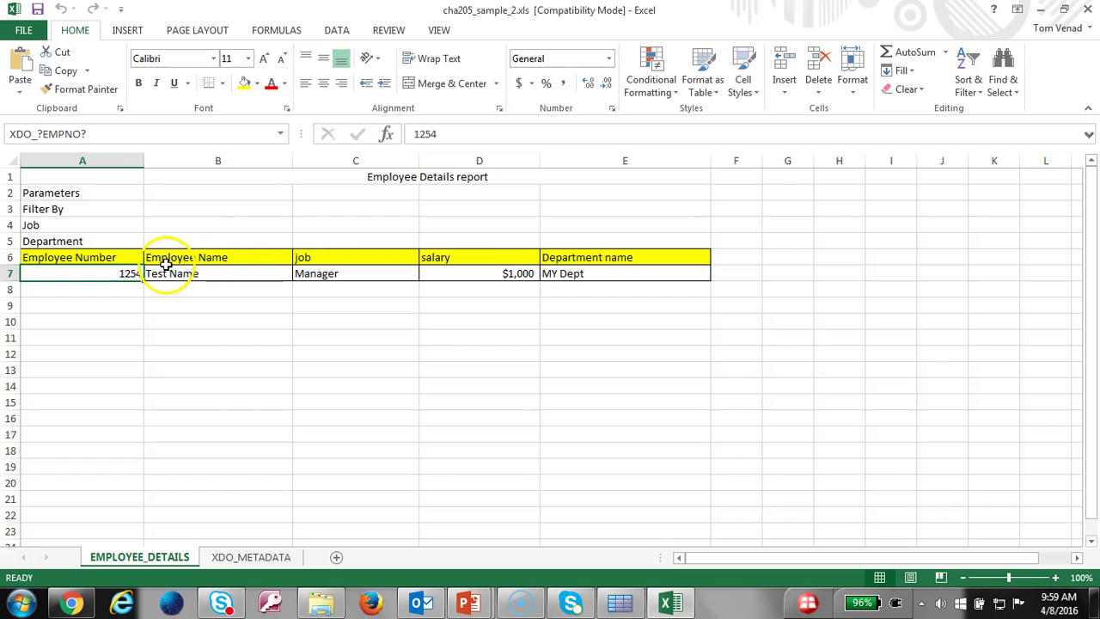
click(155, 272)
click(115, 272)
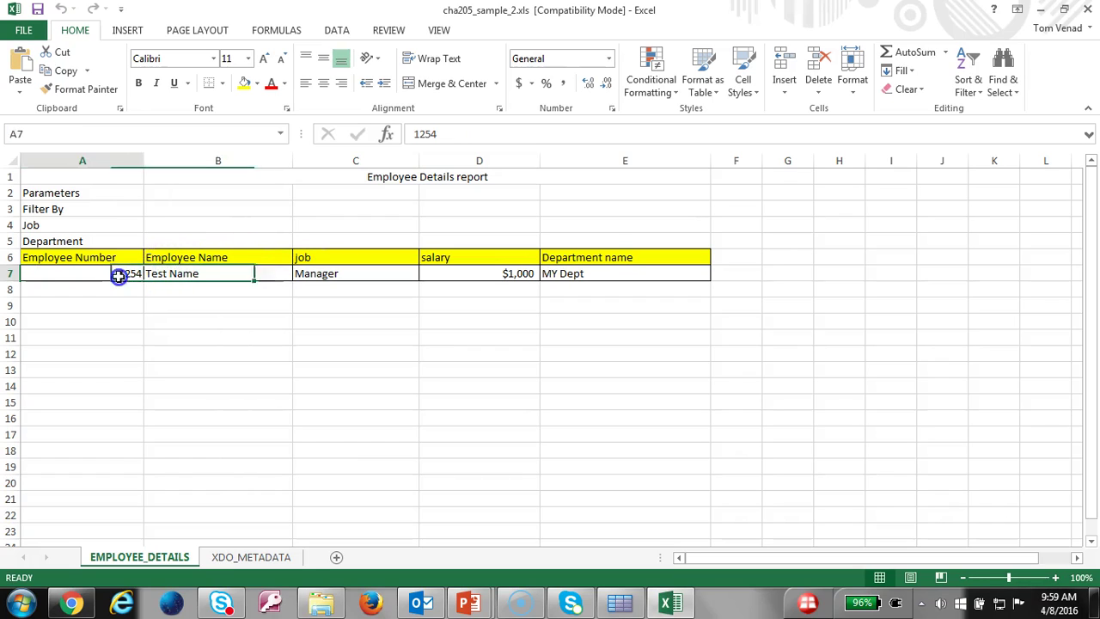
click(126, 131)
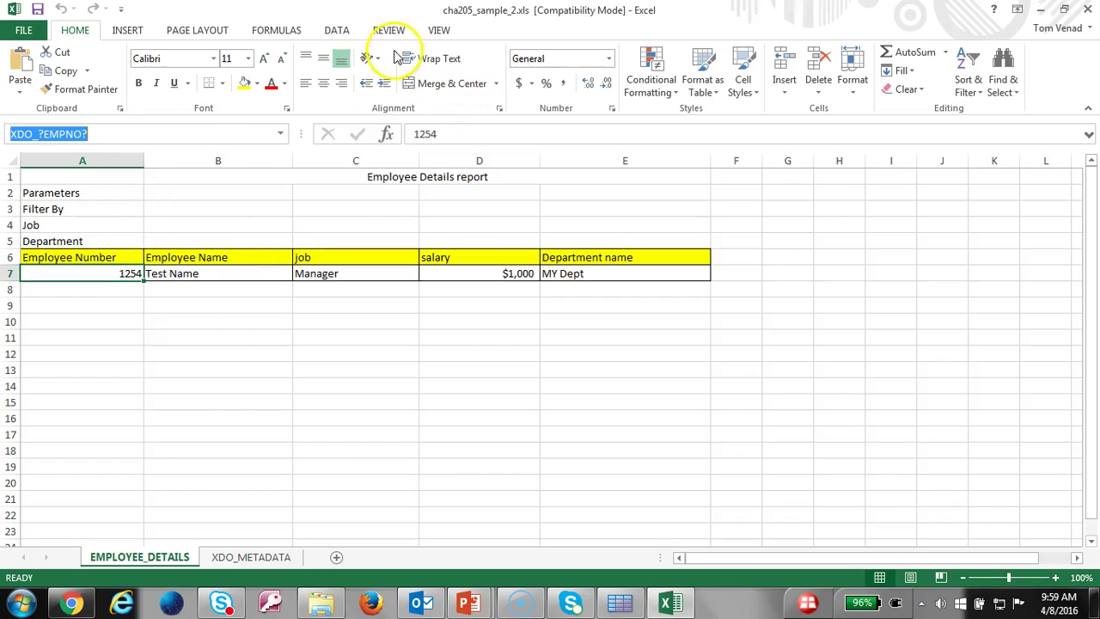
click(288, 36)
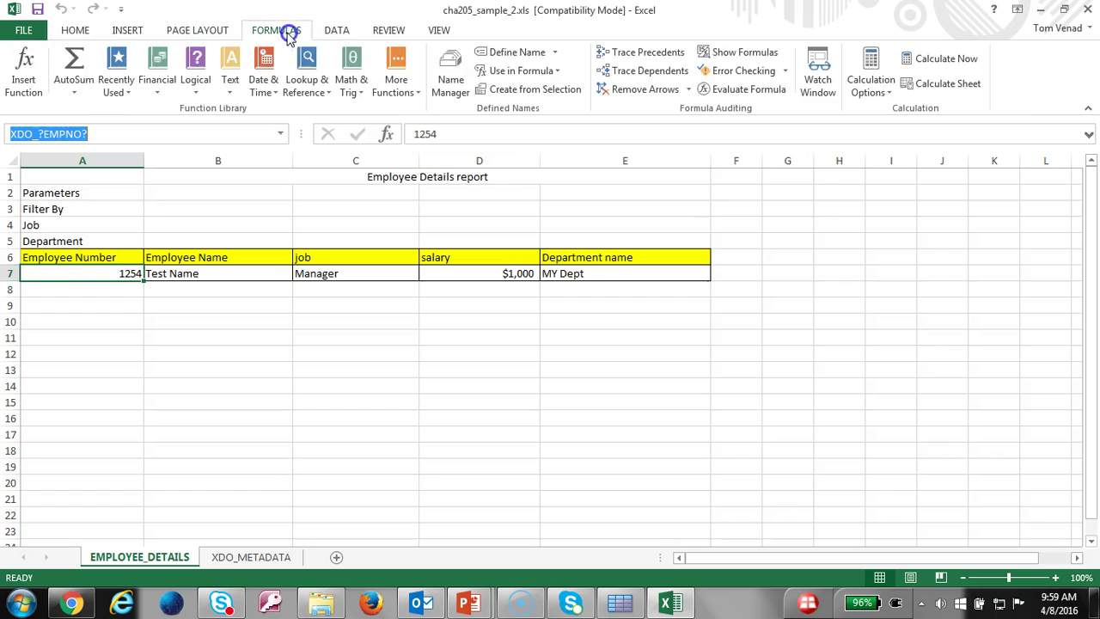
click(450, 79)
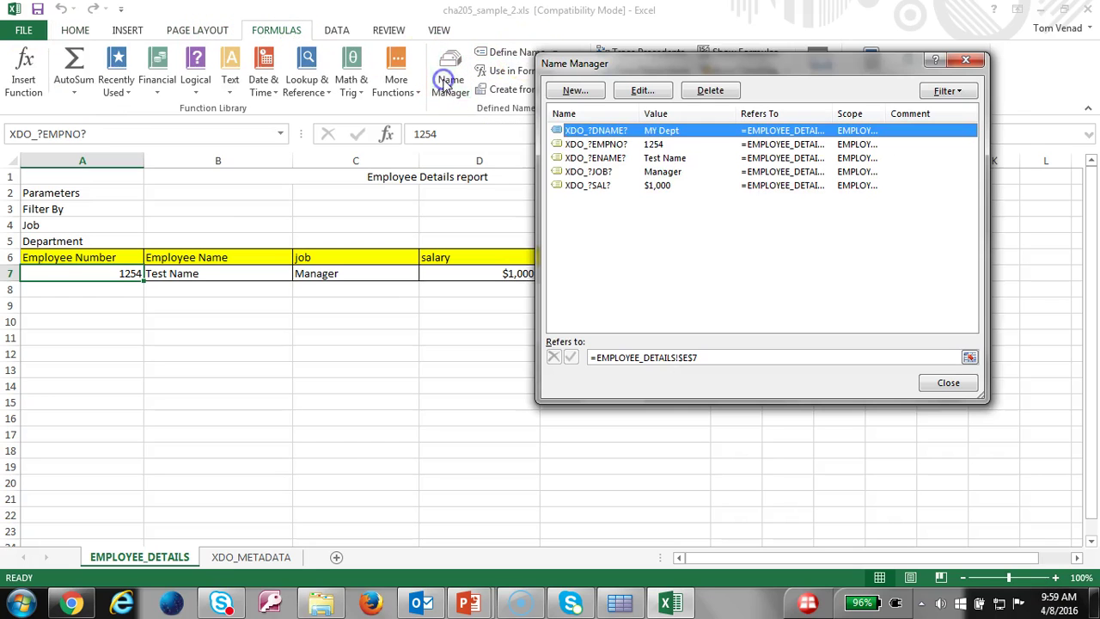
click(952, 387)
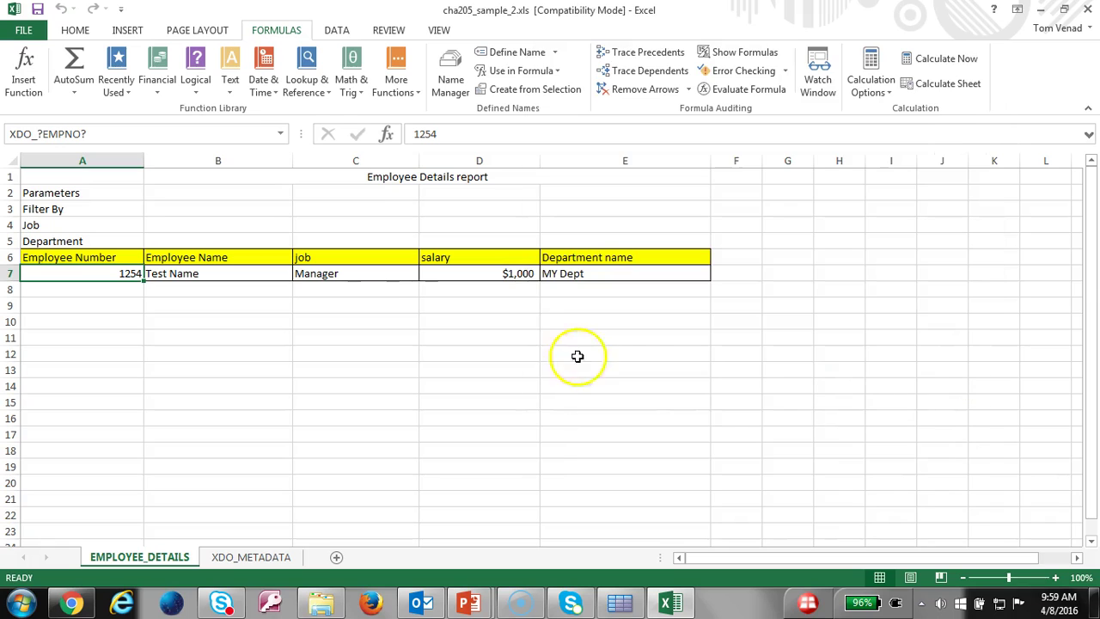
click(508, 287)
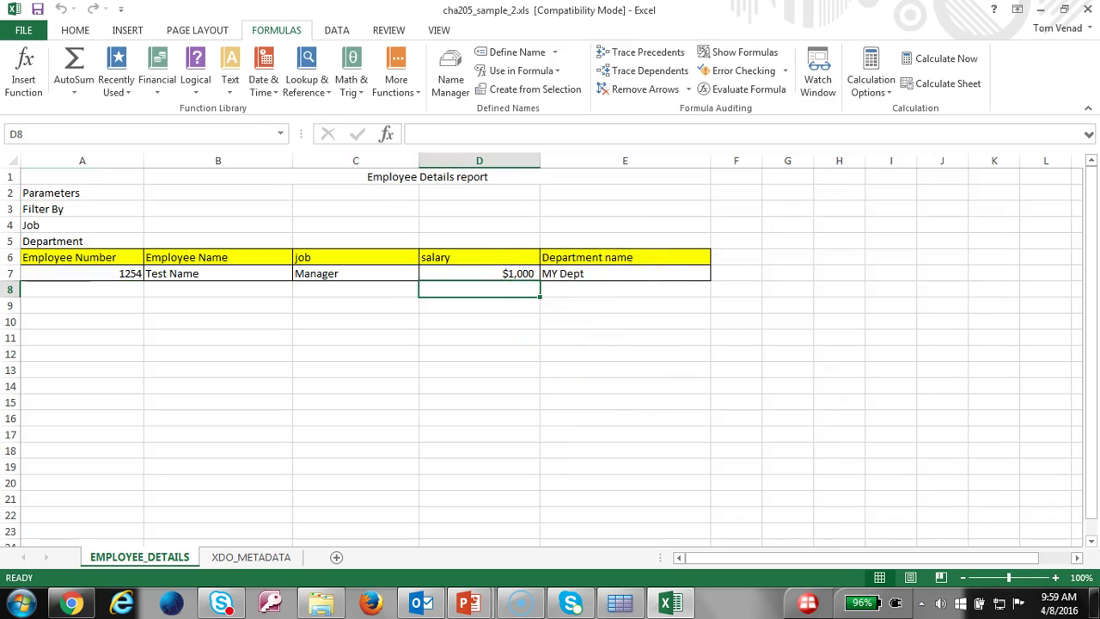
click(1088, 9)
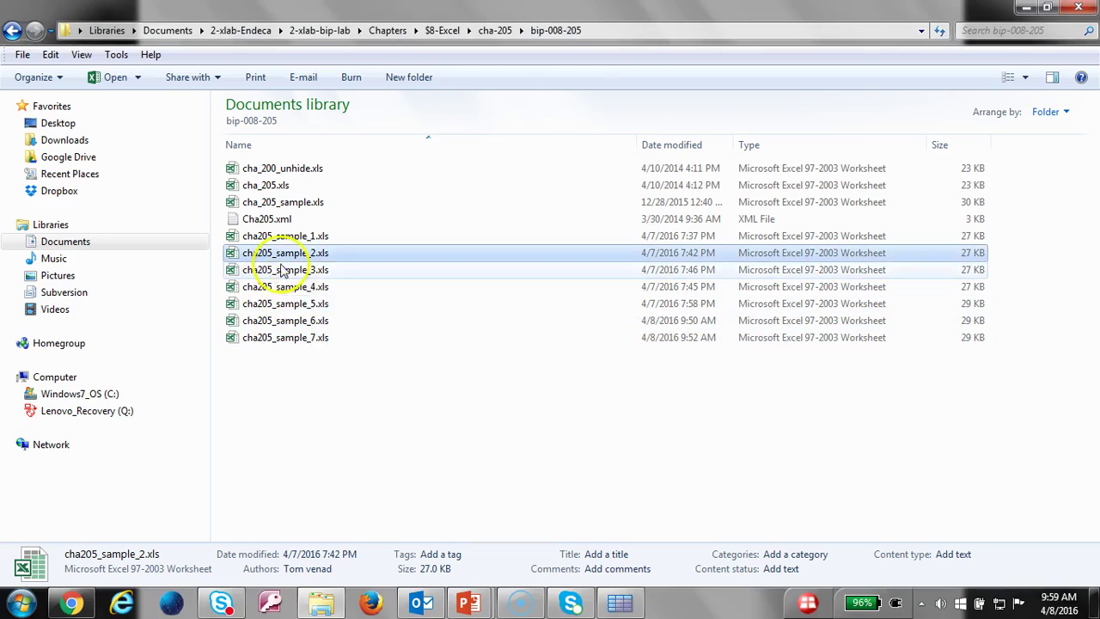
Step: Open cha205_sample_3.xls and show its EMPLOYEE_DETAILS sheet
click(300, 270)
double_click(301, 271)
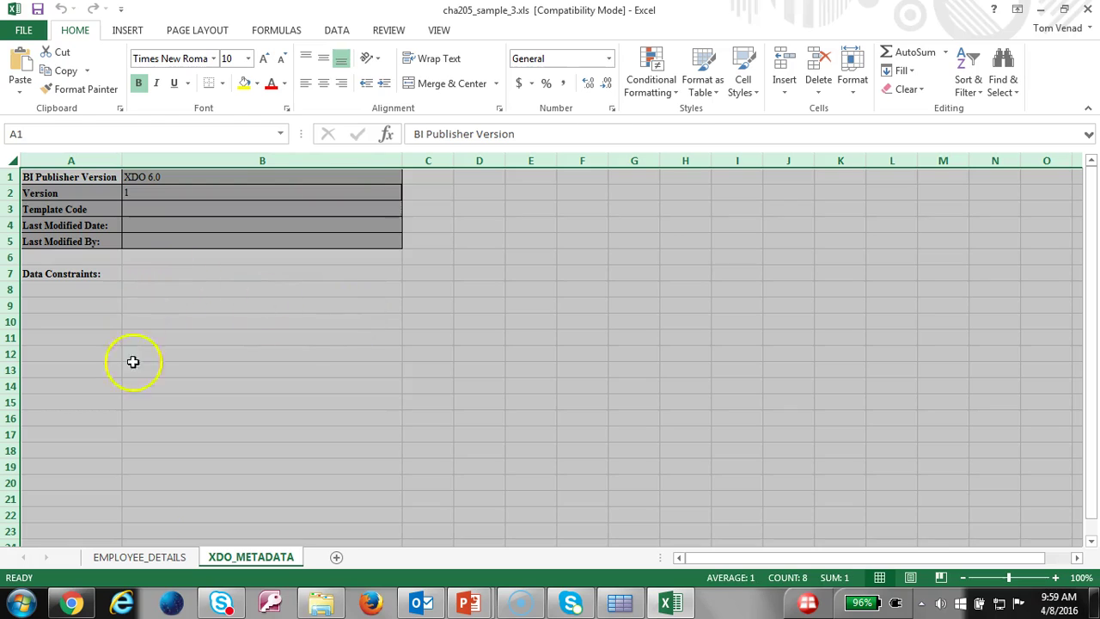
click(142, 556)
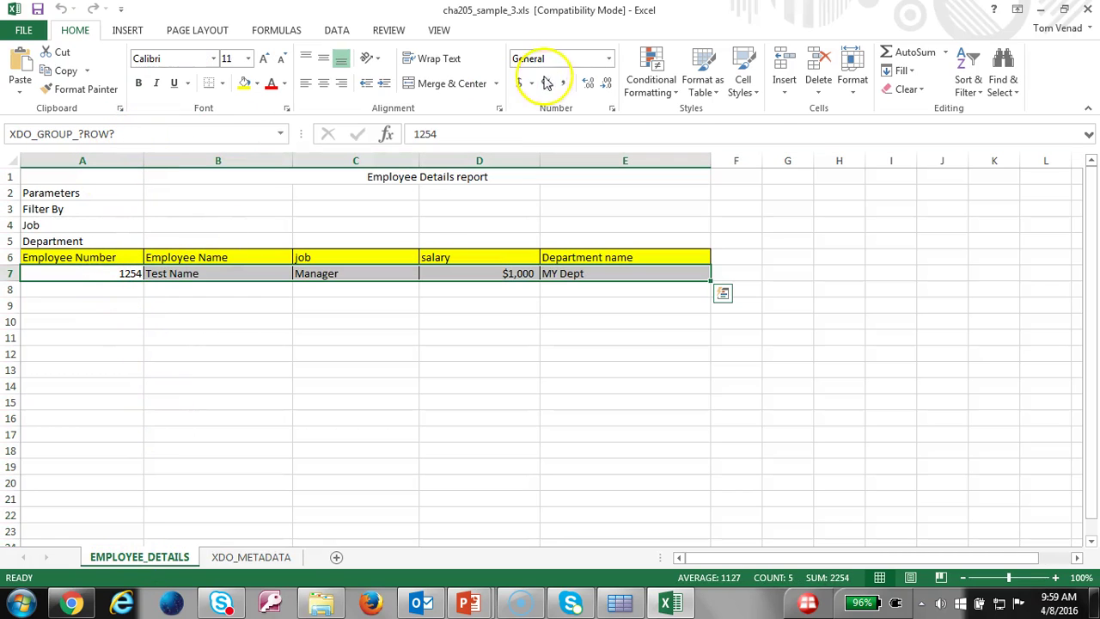
Step: Check in Name Manager that XDO_GROUP_?ROW? refers to $A$7:$E$7
click(276, 32)
click(450, 84)
click(693, 205)
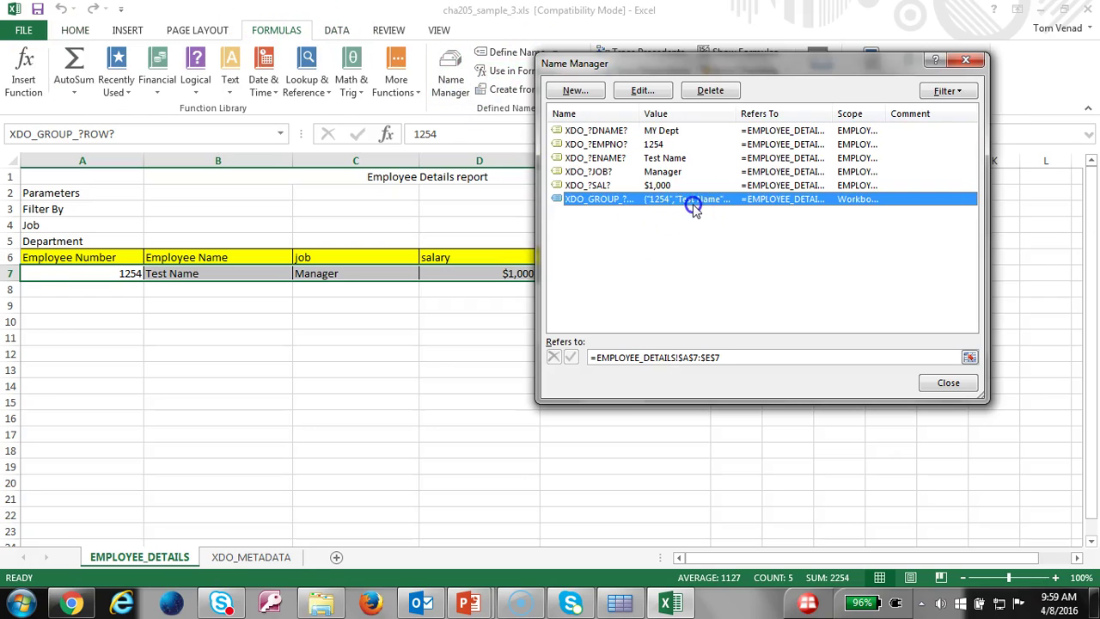
click(756, 359)
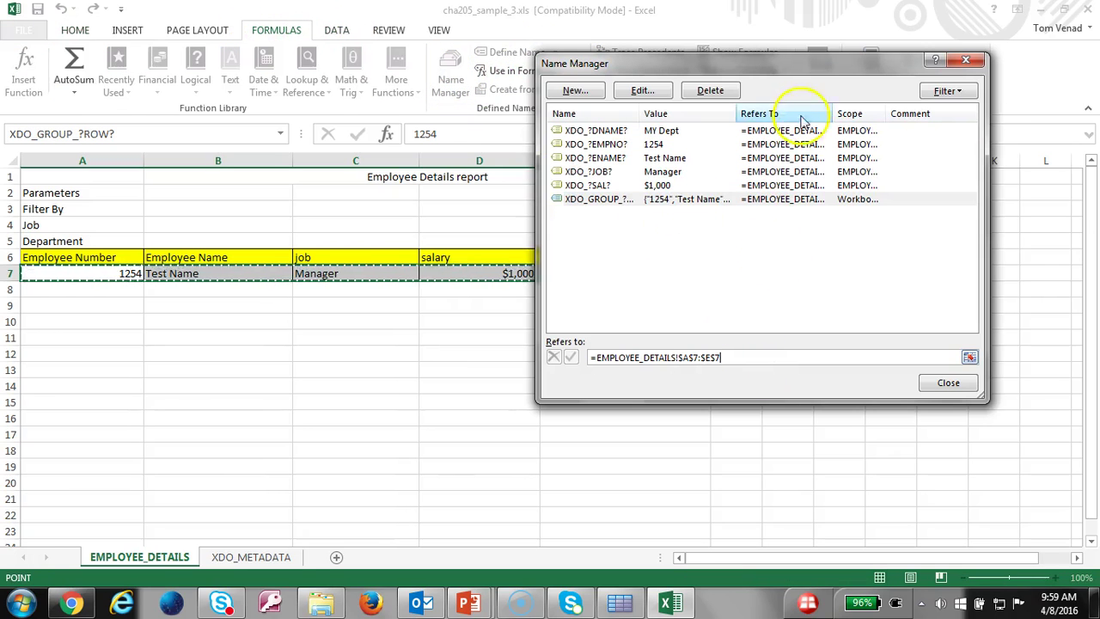
drag(808, 78, 826, 132)
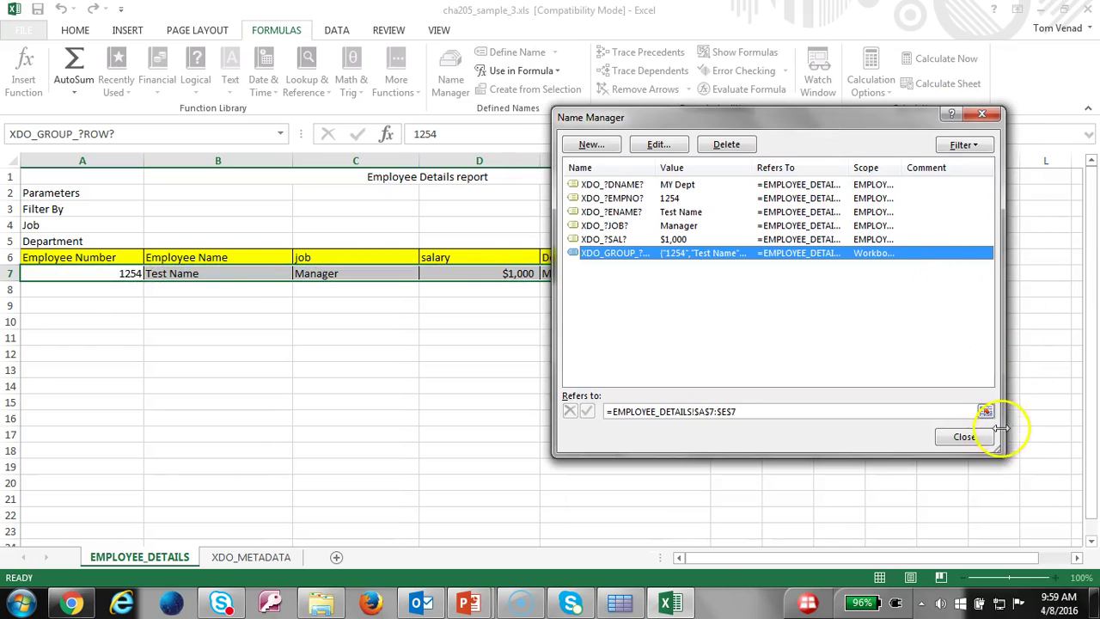
click(977, 448)
Step: Return to the PowerPoint slide show and advance to the Test the report slide
key(alt+Tab)
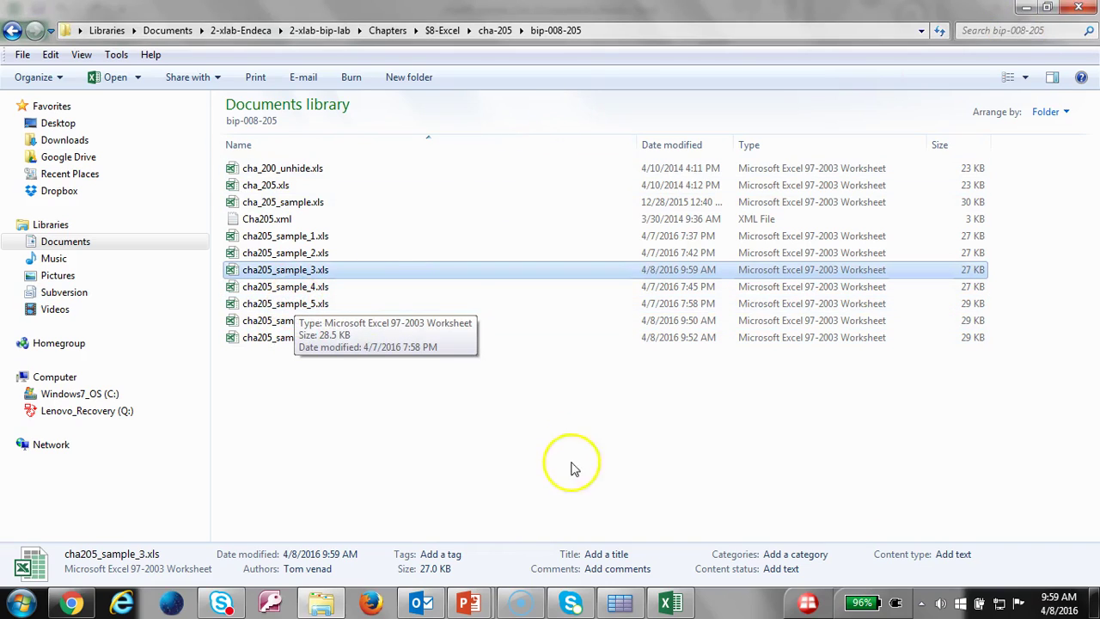
click(469, 604)
click(559, 487)
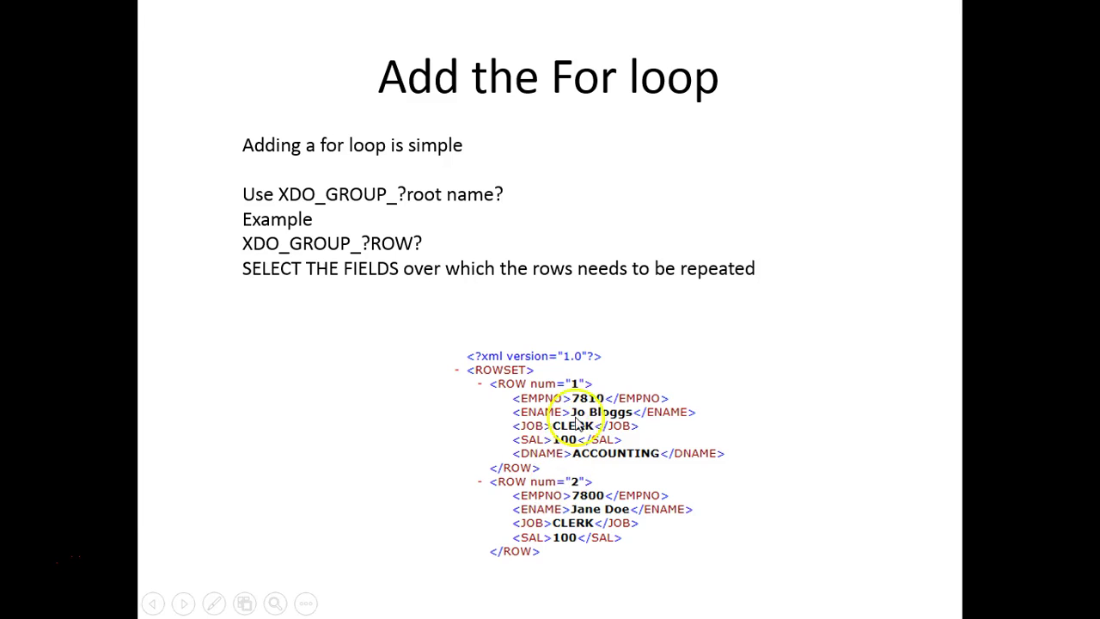
click(720, 393)
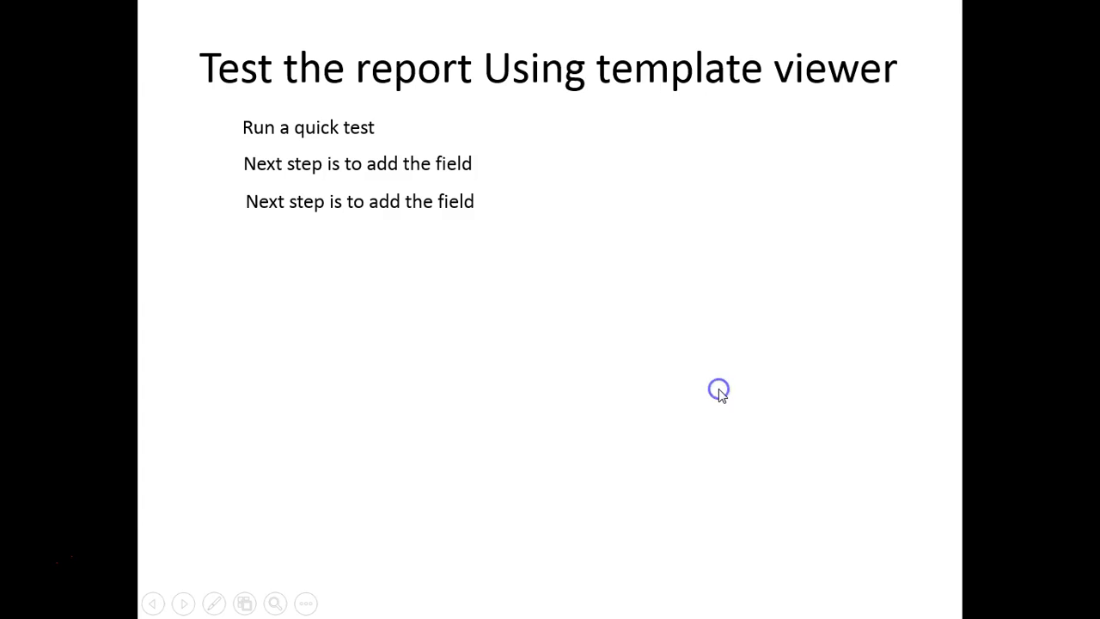